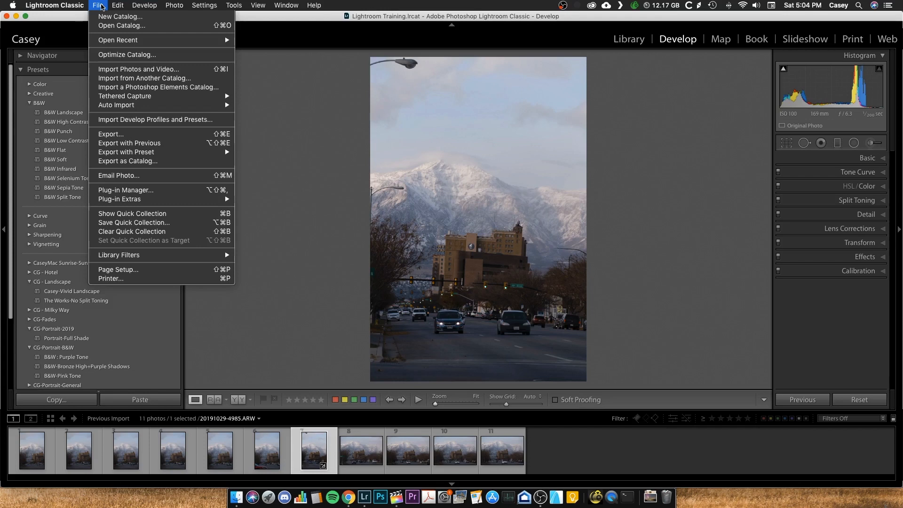
# Open the photo import from the Library module and choose the NO NAME device as the source.
pyautogui.click(101, 5)
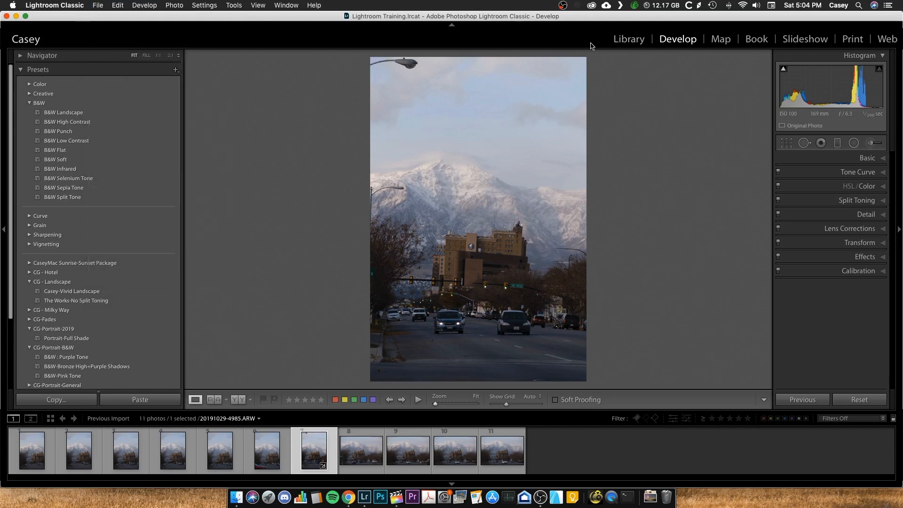
pyautogui.click(624, 40)
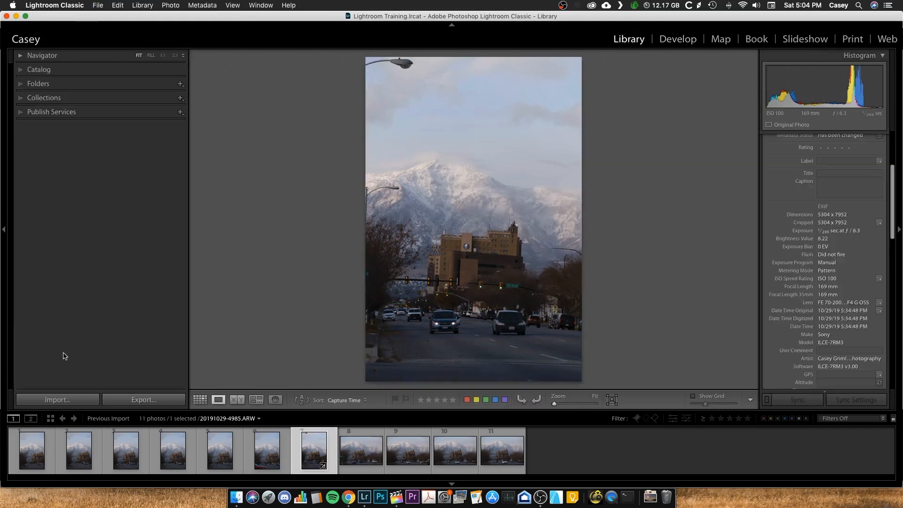
pyautogui.click(68, 401)
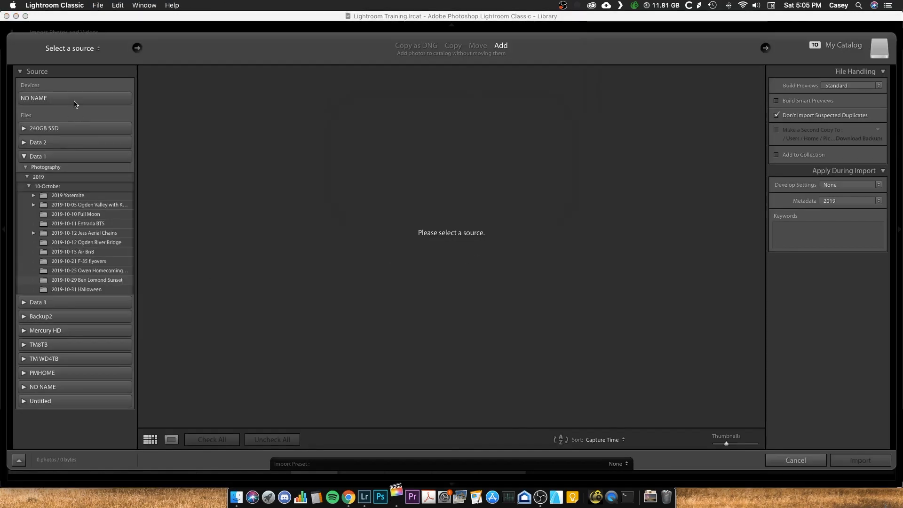
pyautogui.click(74, 101)
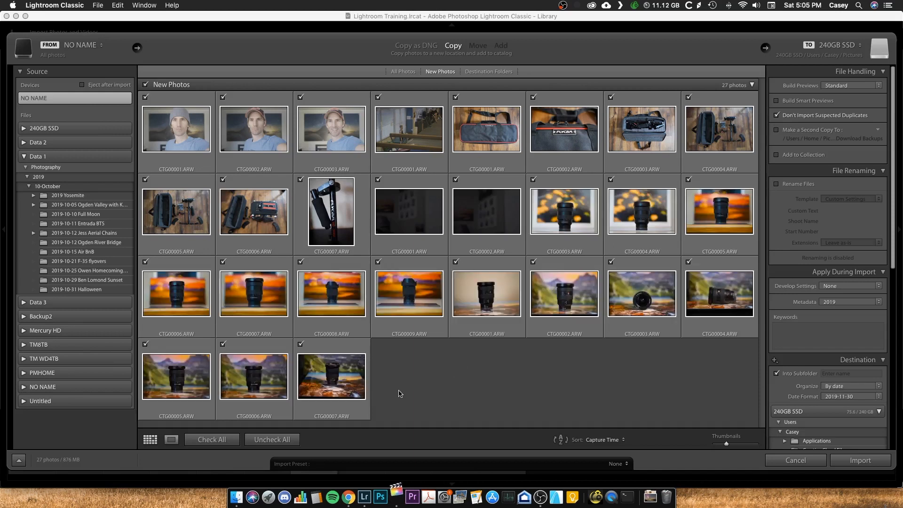
# Uncheck all photos, then mark only the lens product shots, from CTG00003.ARW in the second row through the last photo, for import.
pyautogui.click(284, 440)
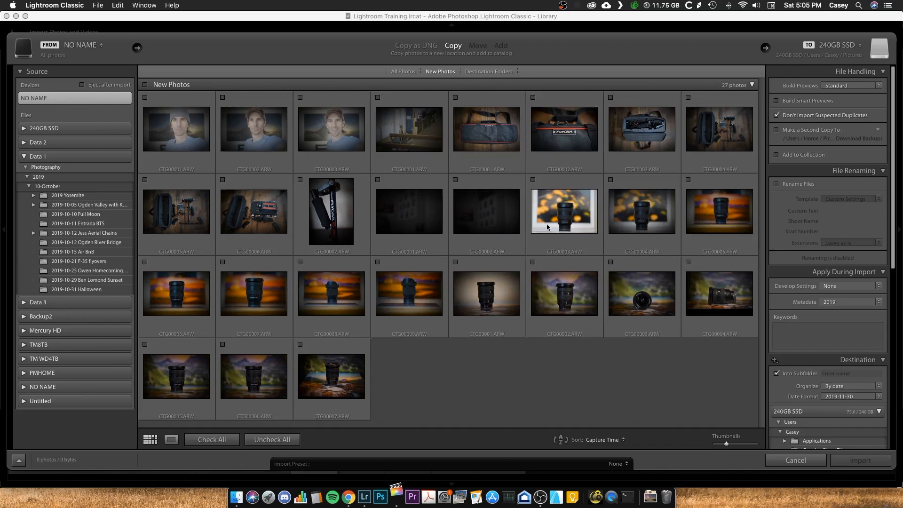
pyautogui.click(547, 224)
pyautogui.keyDown('shift'); pyautogui.click(310, 384); pyautogui.keyUp('shift')
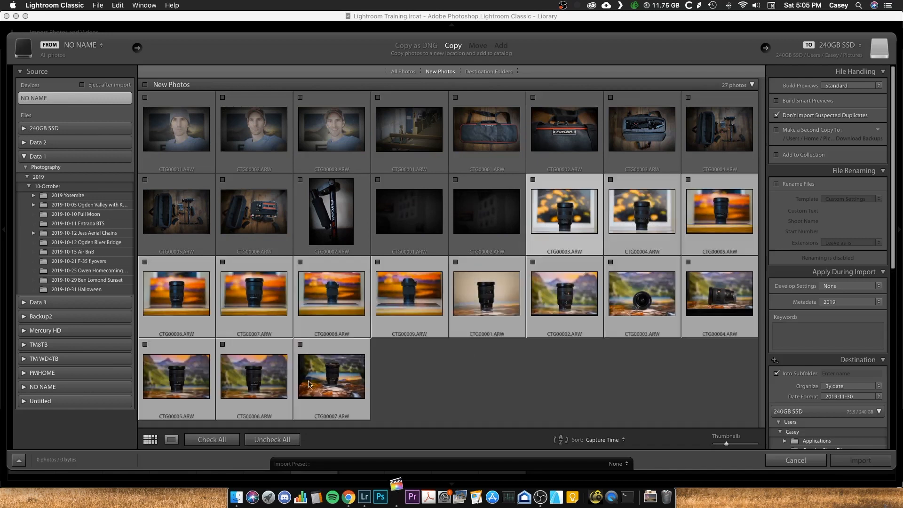
pyautogui.click(301, 345)
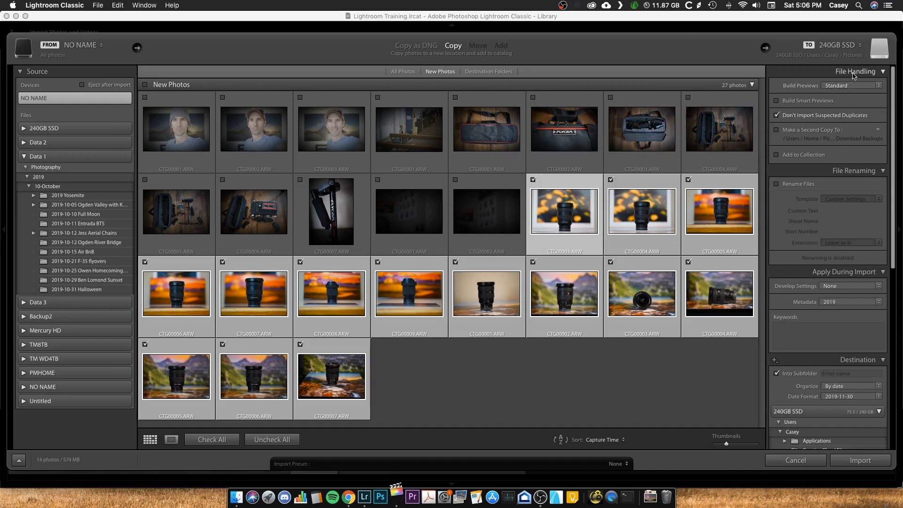
pyautogui.click(842, 86)
pyautogui.click(842, 87)
pyautogui.click(842, 87)
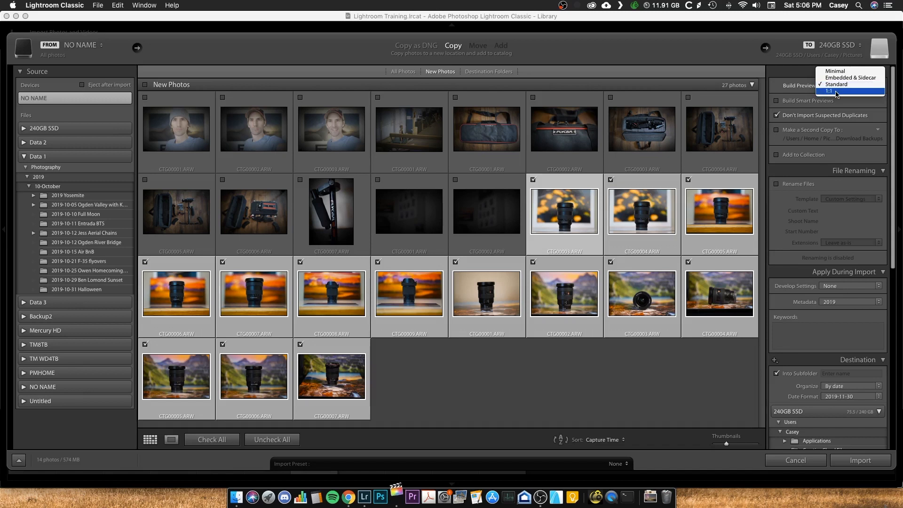
pyautogui.click(798, 85)
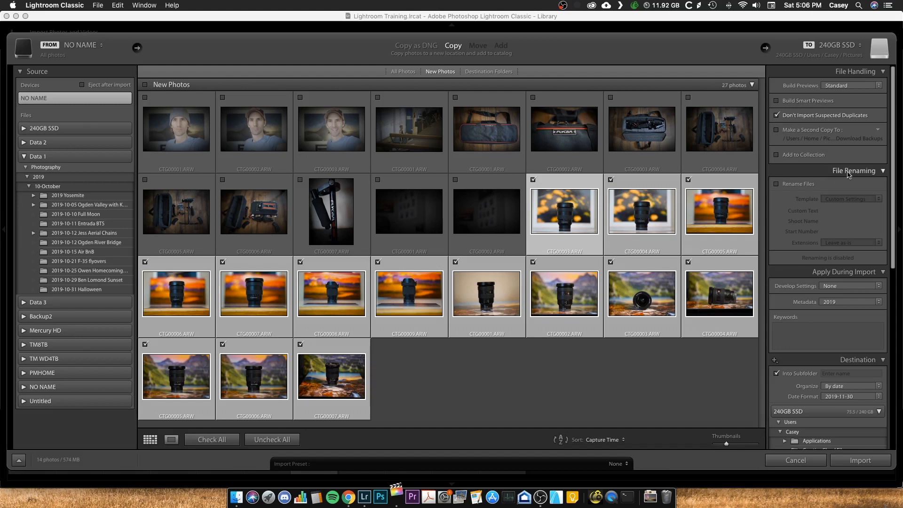
# Enable file renaming on import with a custom template made of Date (YYYYMMDD) and Image # (001).
pyautogui.click(804, 185)
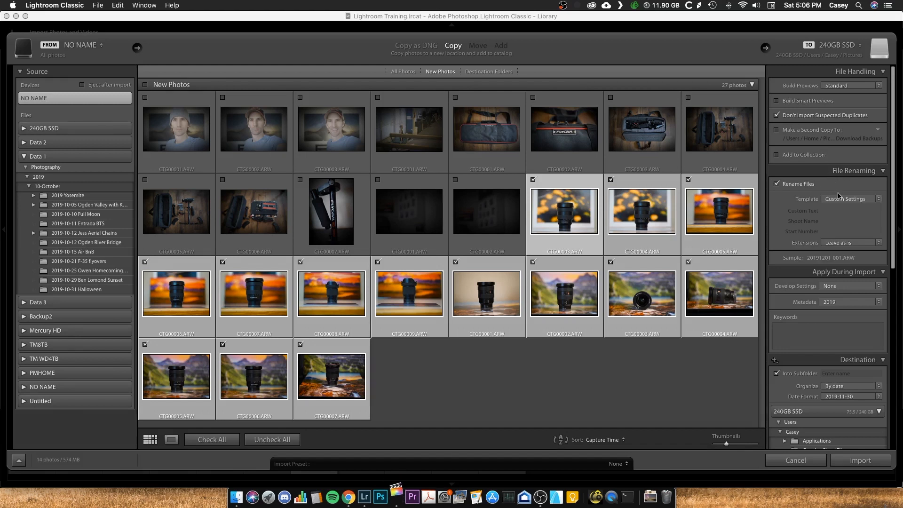
pyautogui.click(798, 185)
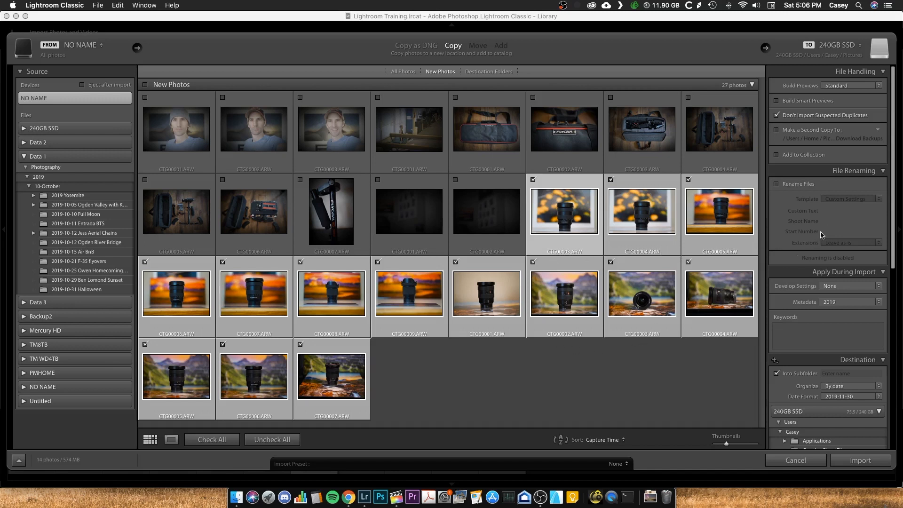
pyautogui.click(800, 185)
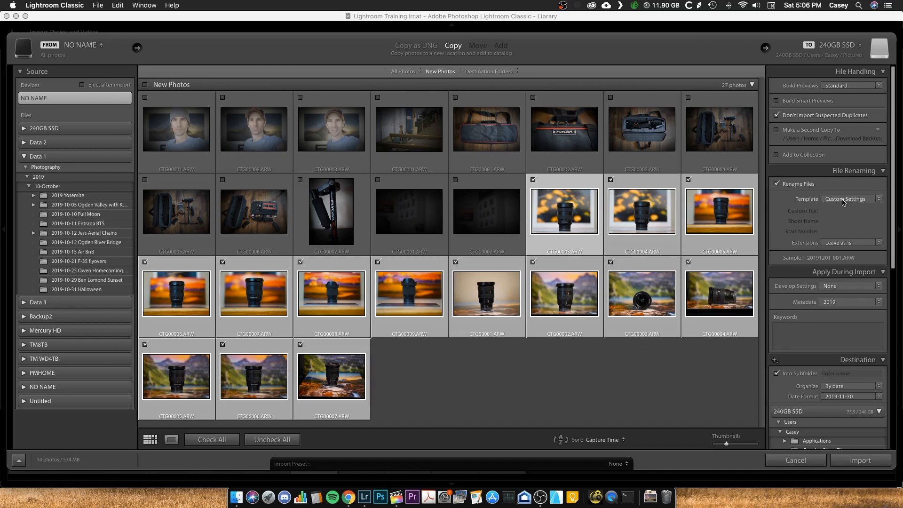
pyautogui.click(841, 199)
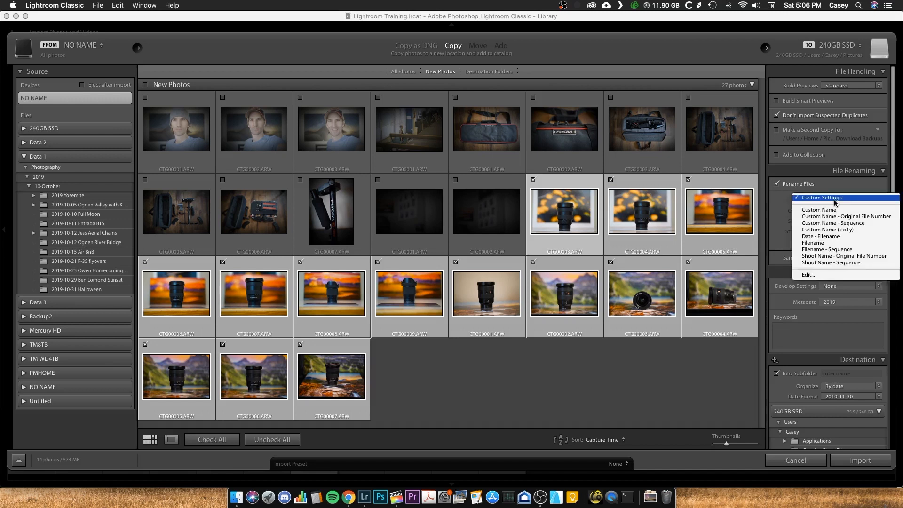
pyautogui.click(819, 277)
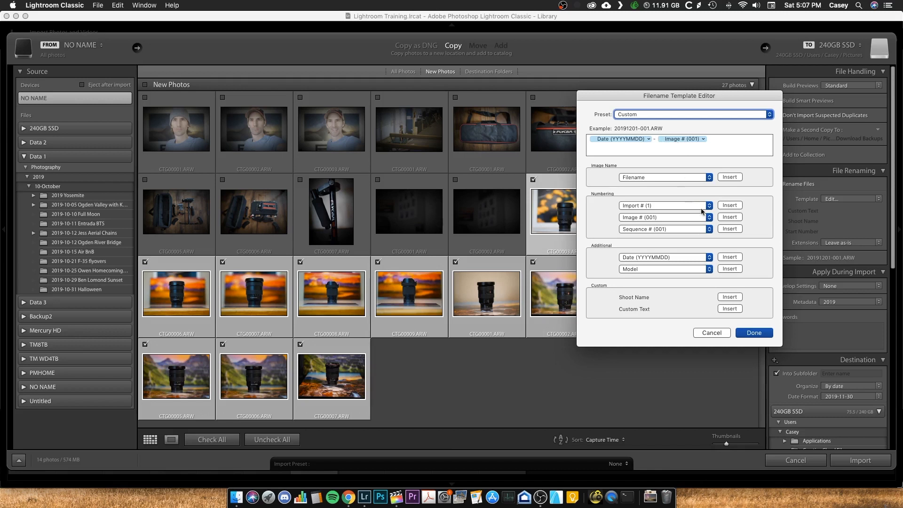
pyautogui.click(687, 217)
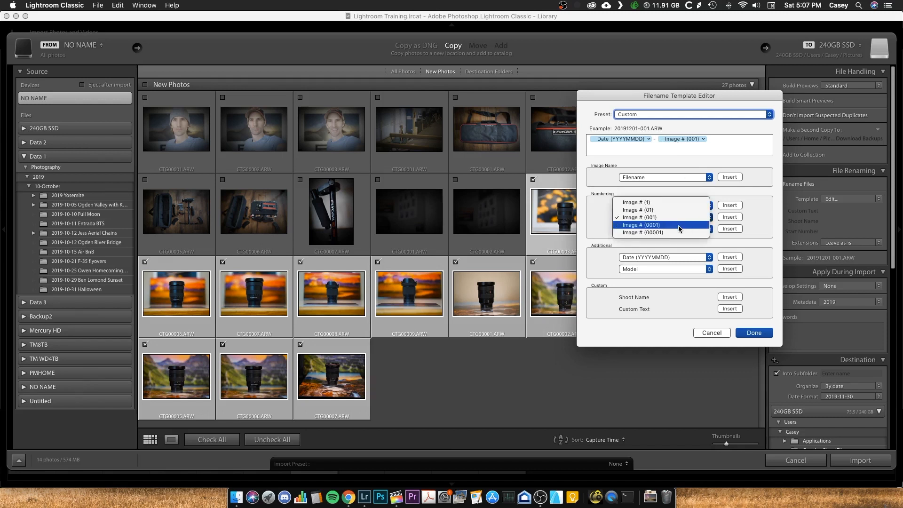
pyautogui.click(750, 215)
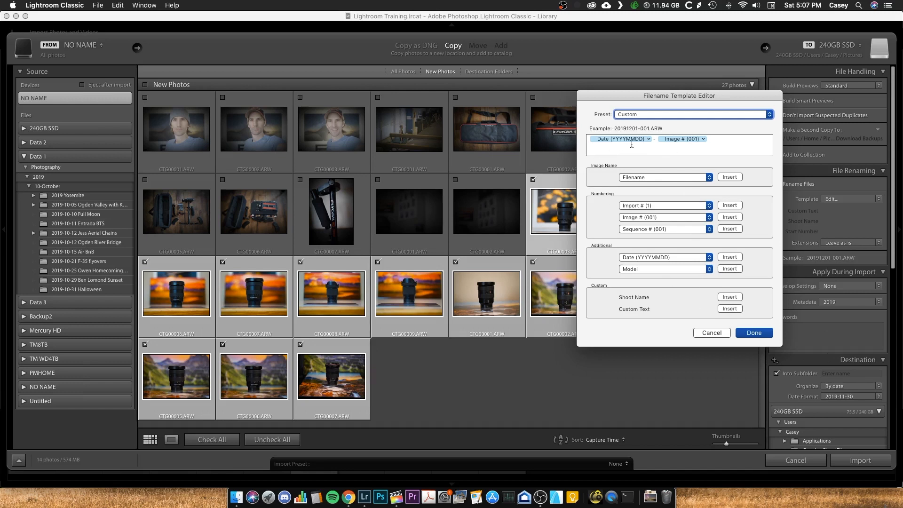
pyautogui.click(751, 335)
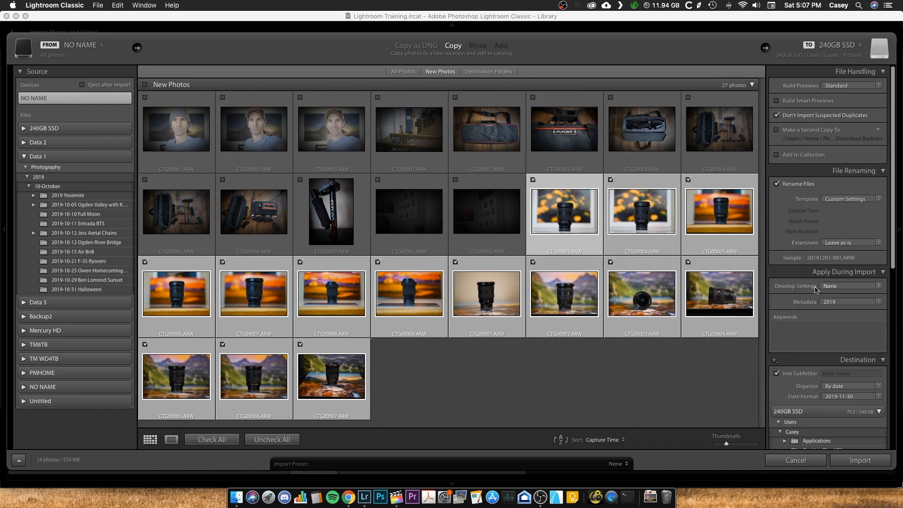
# Apply the Import develop preset from the Import group and the 2019 metadata preset during import.
pyautogui.click(833, 289)
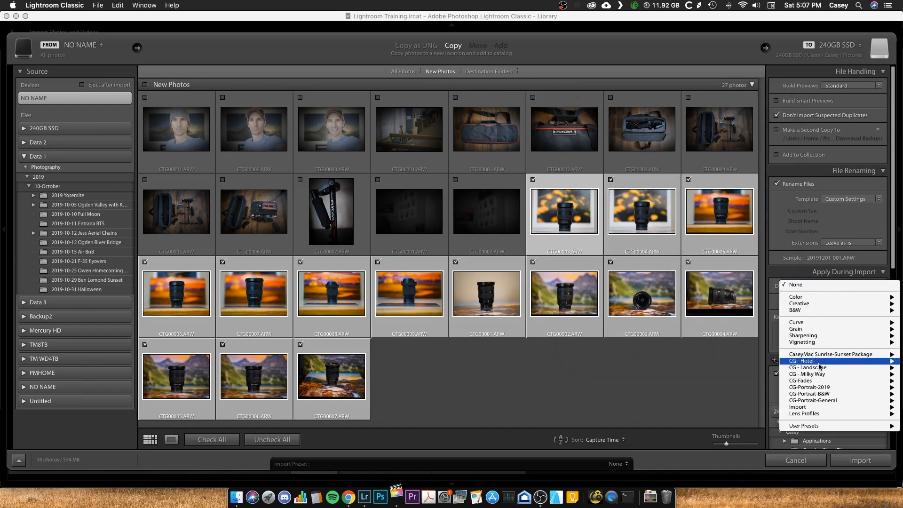
pyautogui.moveTo(813, 410)
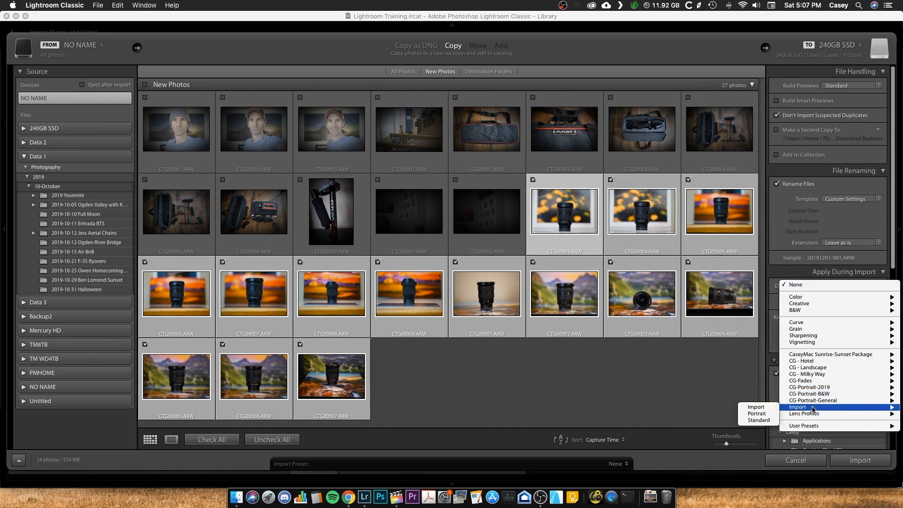
pyautogui.click(751, 409)
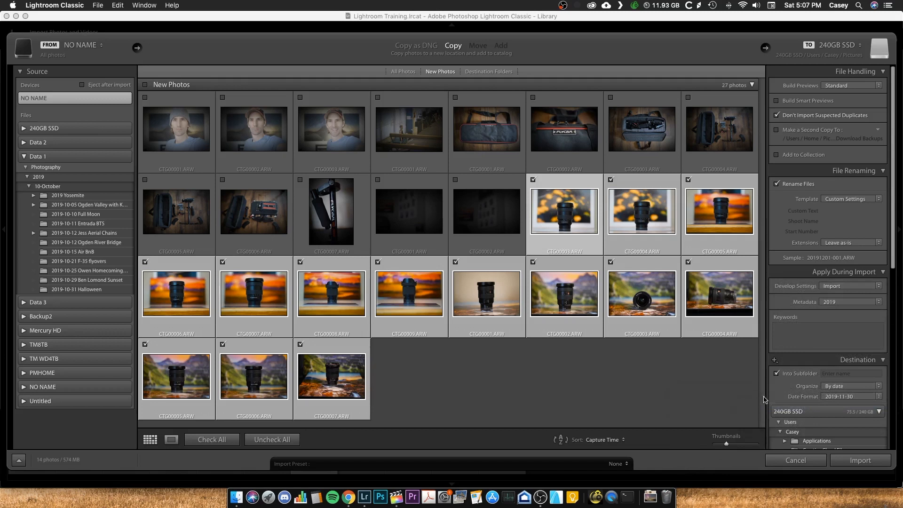
pyautogui.click(828, 306)
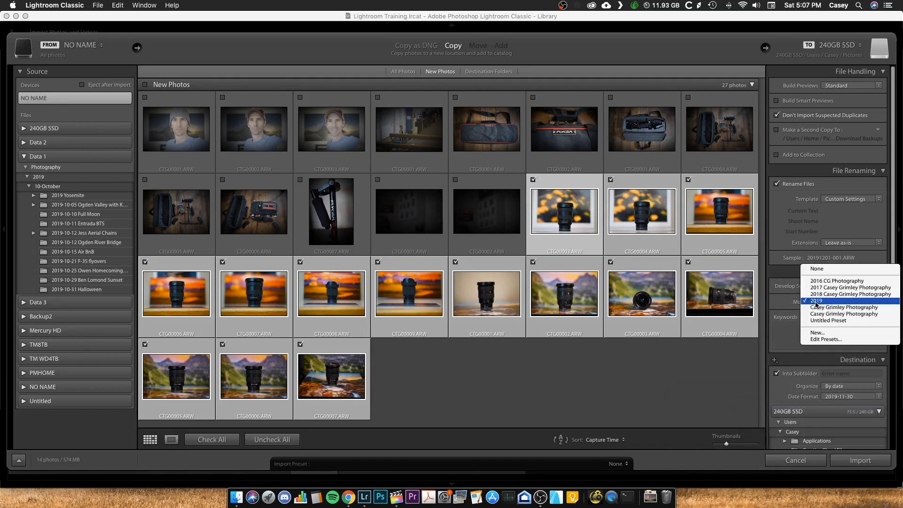
pyautogui.click(816, 301)
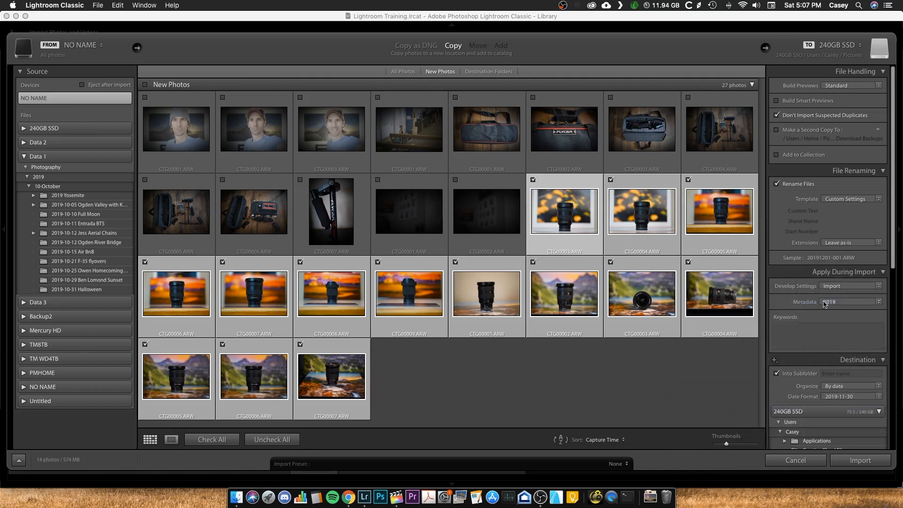
# Add the import keywords "sony 16-35, lens, product, sony, GM,".
pyautogui.click(800, 333)
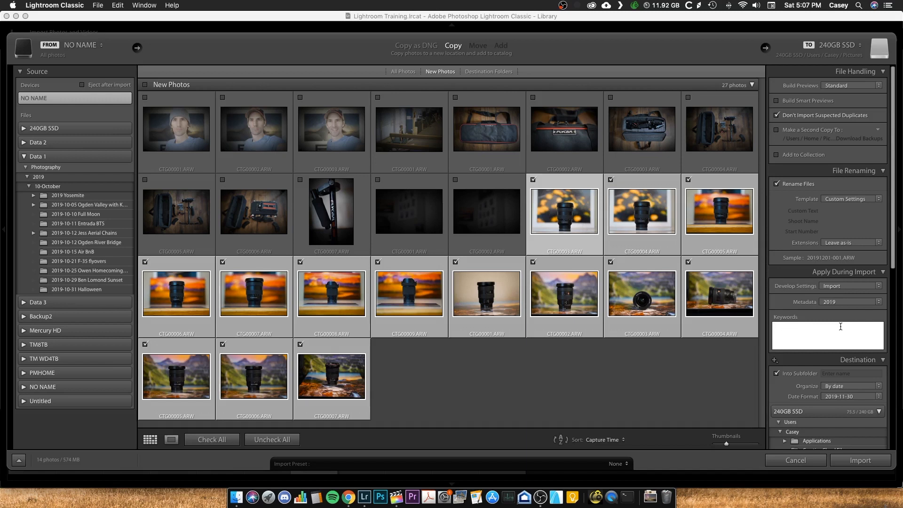
pyautogui.write('16-35, lens, product, sony, GM,')
pyautogui.press('Tab')
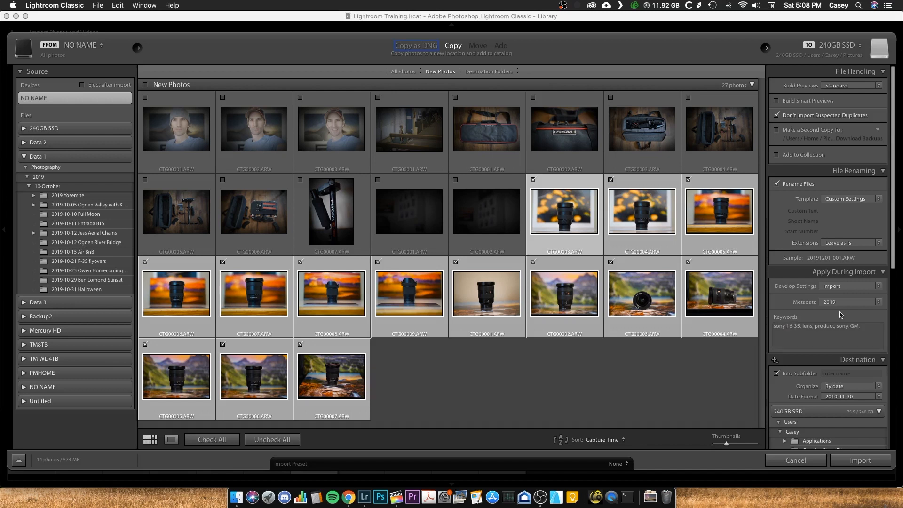
# Collapse the finished renaming and apply-during-import settings and set the destination to the Photography 2019 folder on Data 1.
pyautogui.click(860, 273)
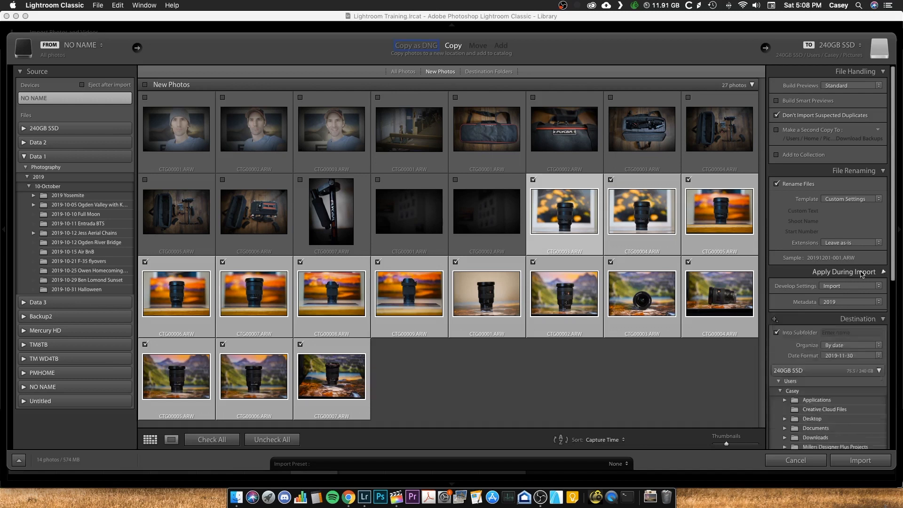
pyautogui.click(872, 172)
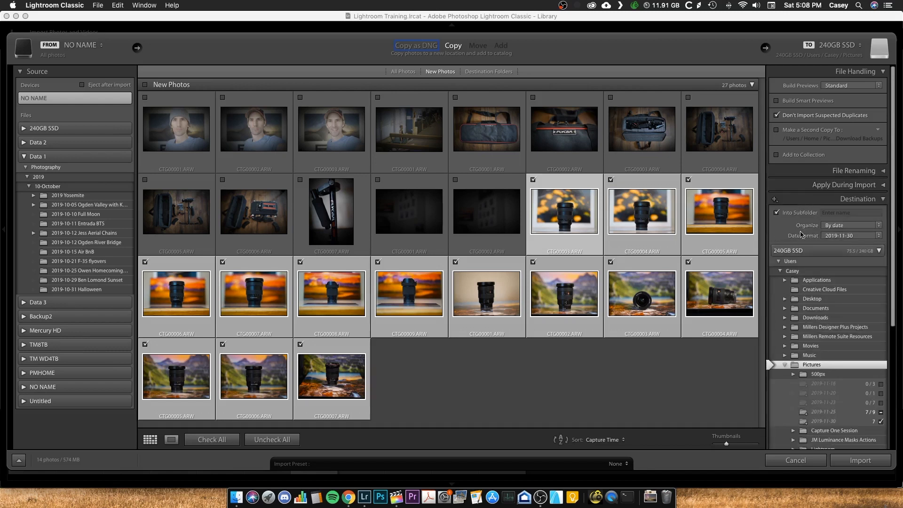
pyautogui.click(829, 251)
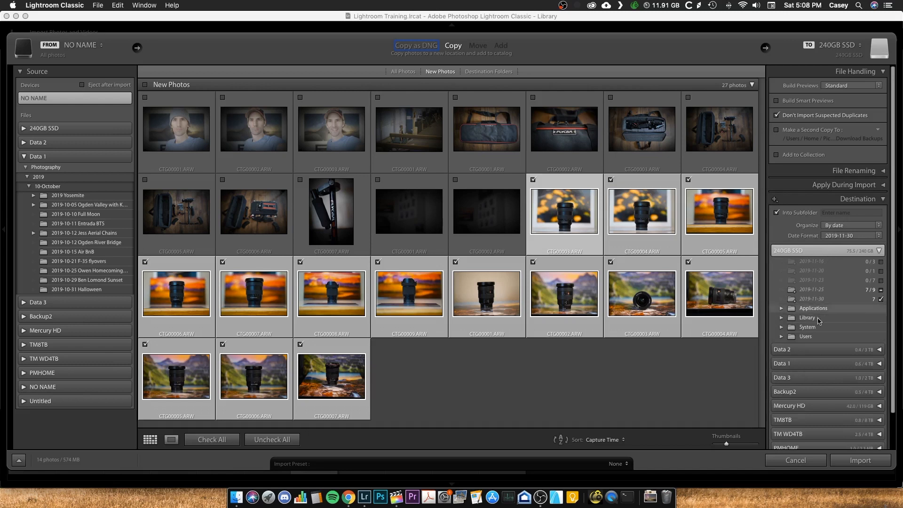
pyautogui.click(840, 335)
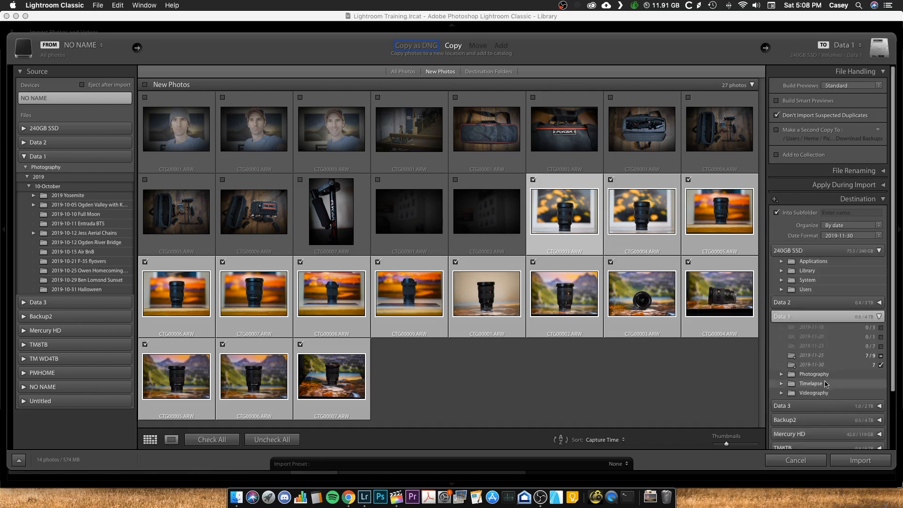
pyautogui.click(837, 373)
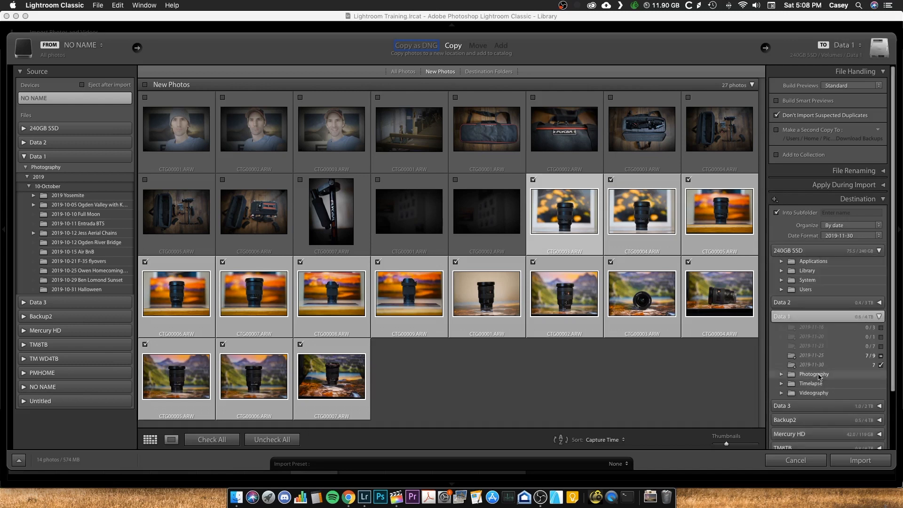
pyautogui.click(815, 347)
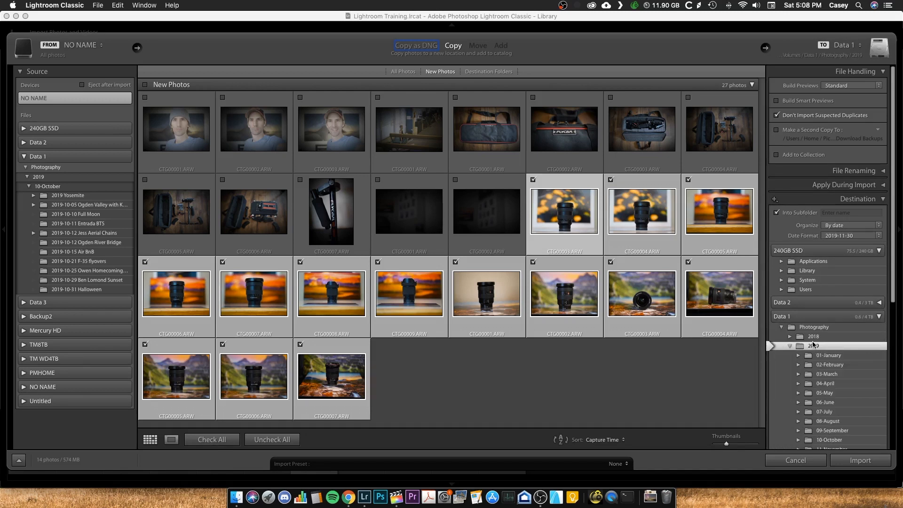
# Narrow the import destination to the 11-November folder inside 2019.
pyautogui.scroll(-1, 814, 346)
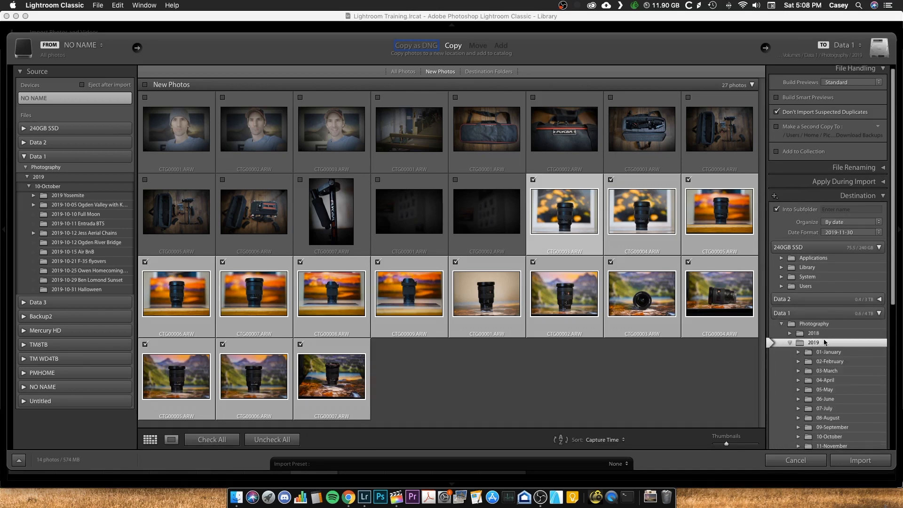
pyautogui.scroll(-2, 822, 342)
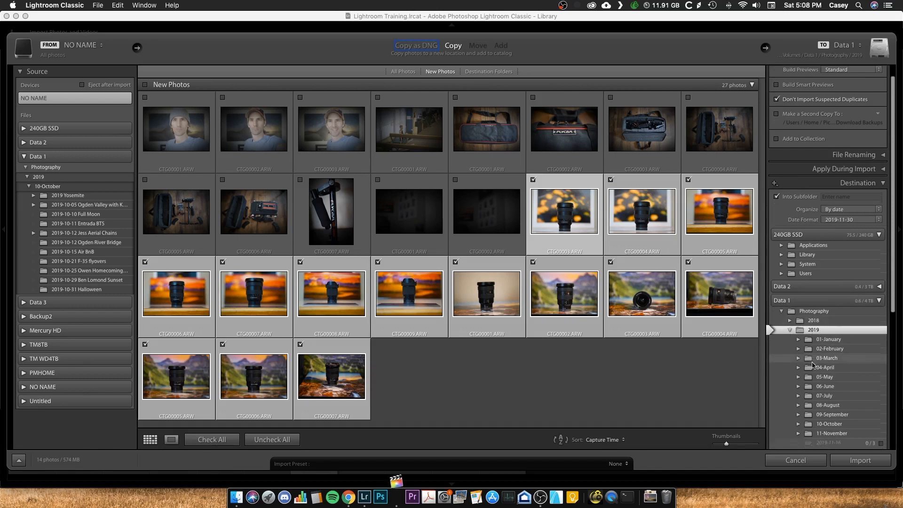
pyautogui.scroll(-10, 823, 372)
pyautogui.click(825, 373)
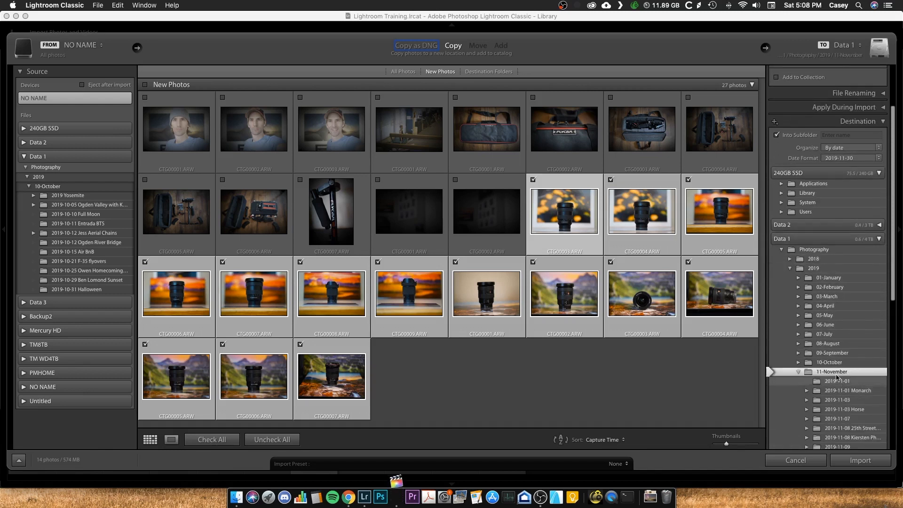
pyautogui.scroll(-1, 818, 374)
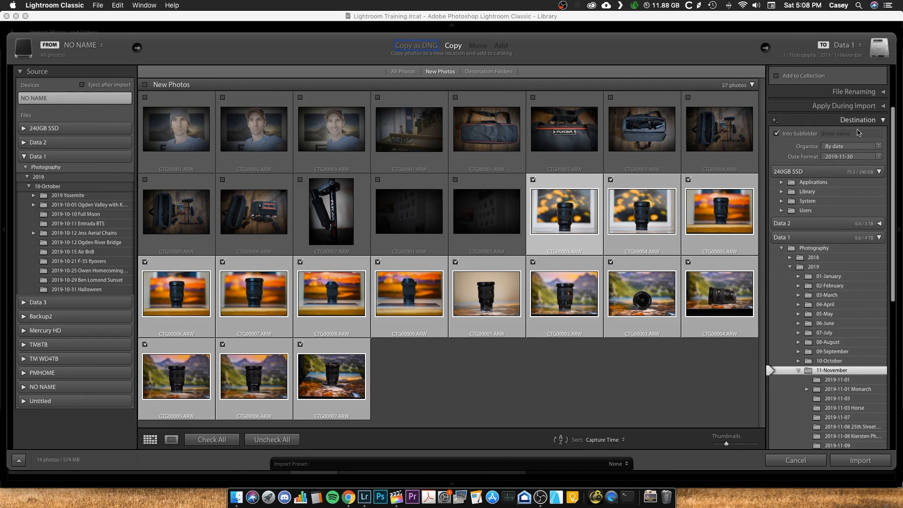
pyautogui.scroll(-5, 847, 289)
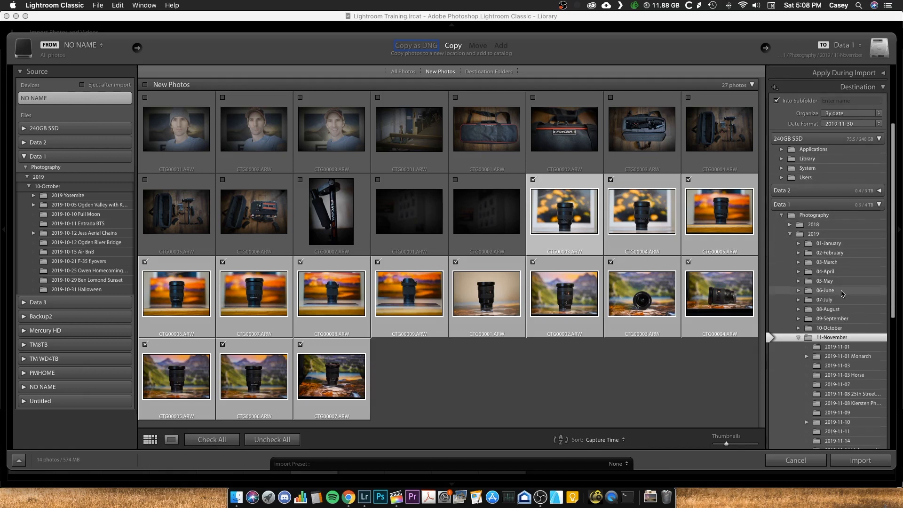
# Import the checked lens photos as copies into dated subfolders of the 11-November folder.
pyautogui.scroll(-6, 842, 295)
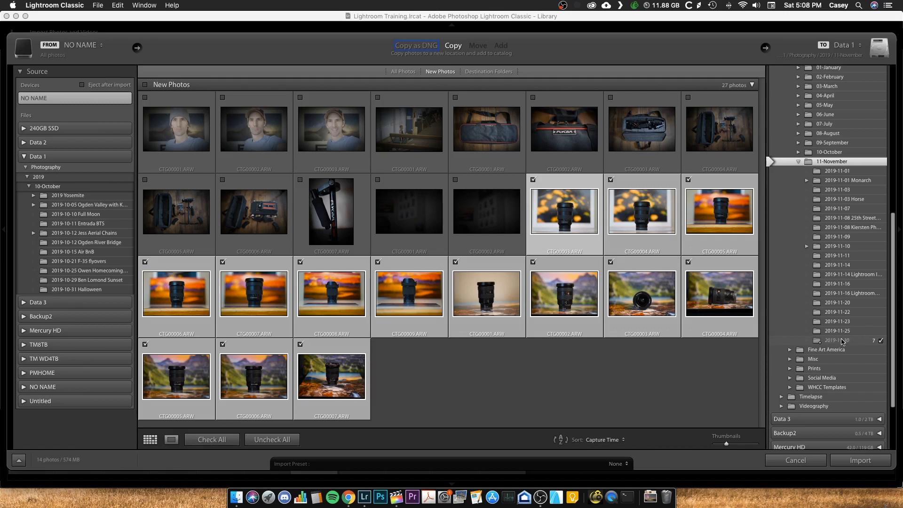
pyautogui.scroll(-4, 841, 344)
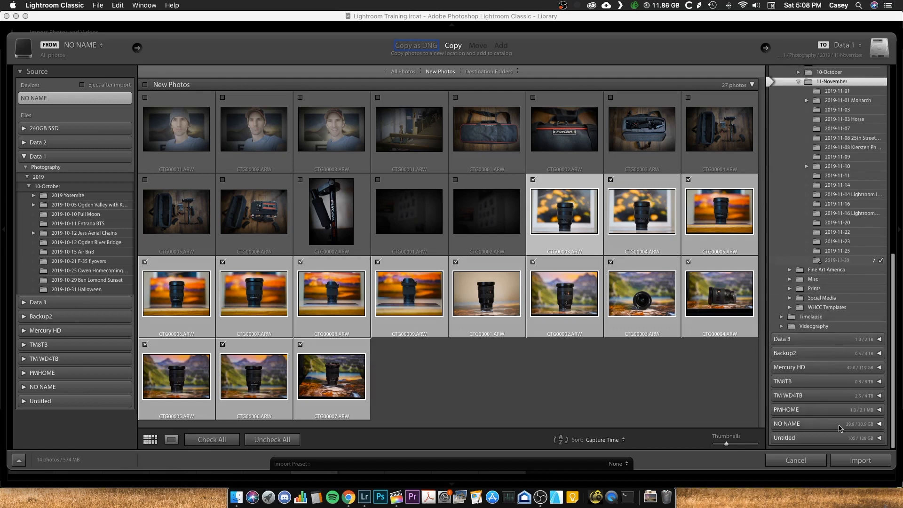
pyautogui.click(860, 460)
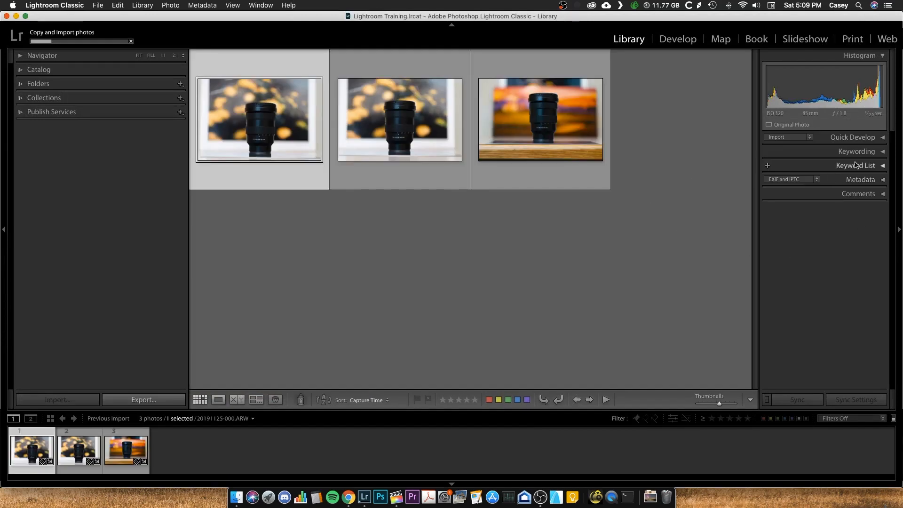
# Examine the imported photos' keyword tags, and the EXIF and contact metadata of the lens photo with the plain beige background.
pyautogui.click(880, 151)
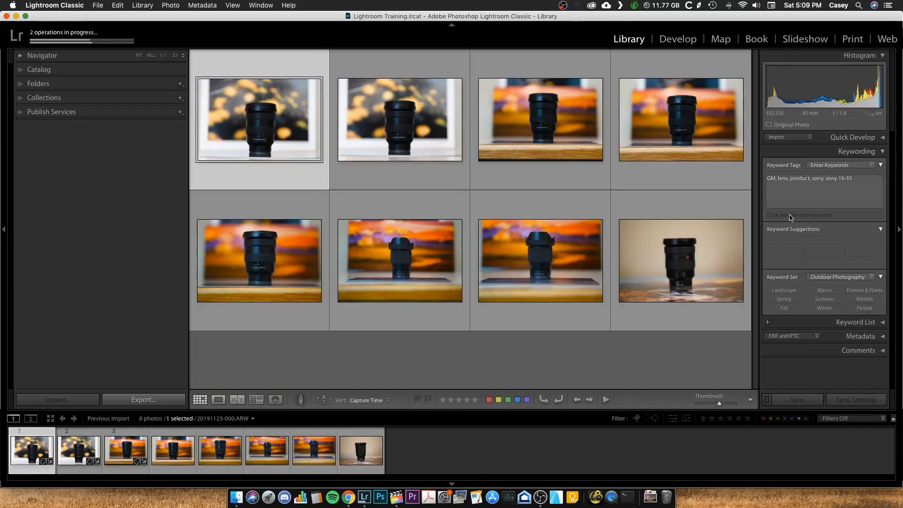
pyautogui.click(658, 277)
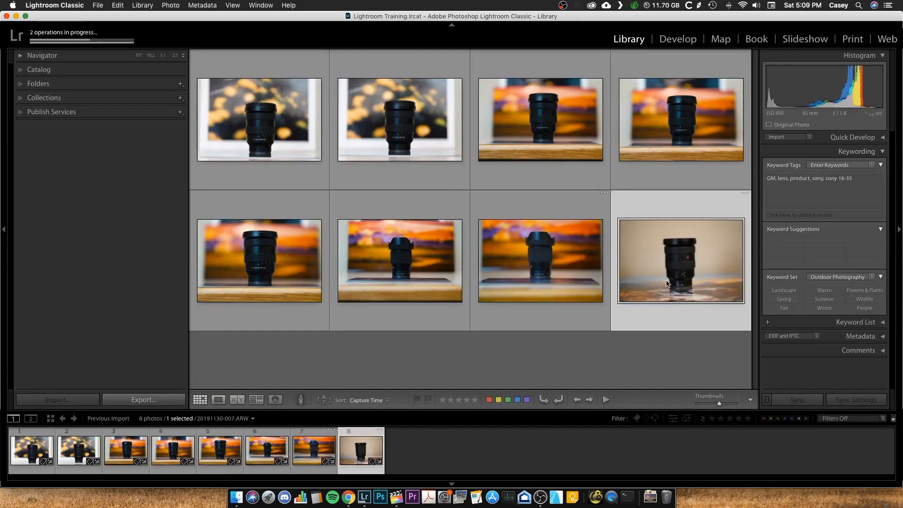
pyautogui.click(868, 339)
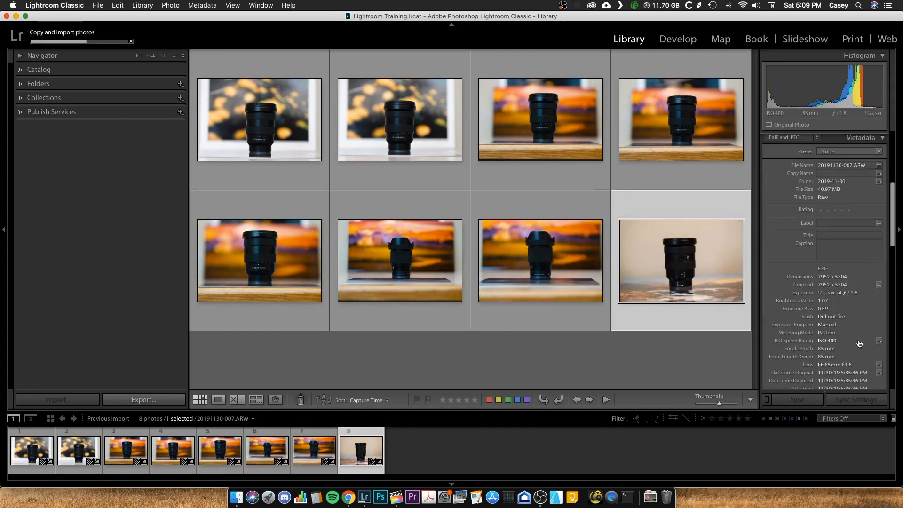
pyautogui.scroll(-2, 841, 311)
pyautogui.scroll(-10, 841, 310)
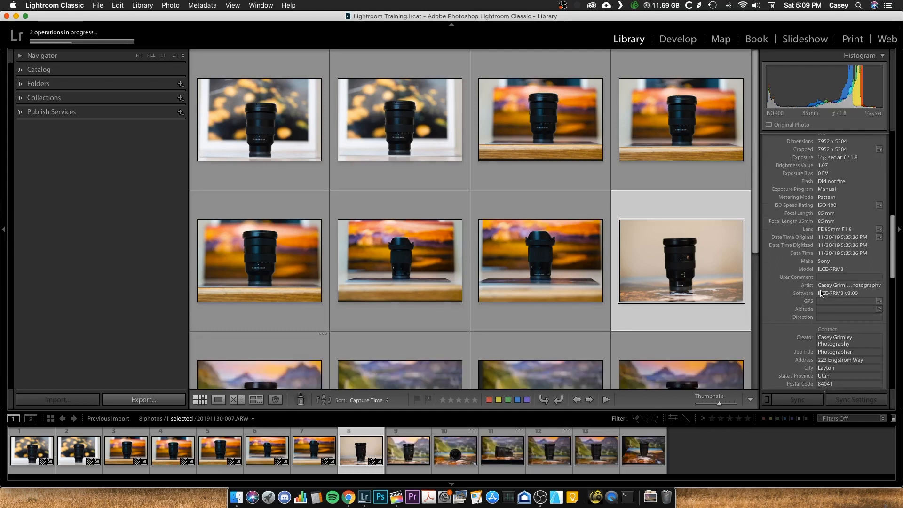
pyautogui.scroll(-1, 811, 306)
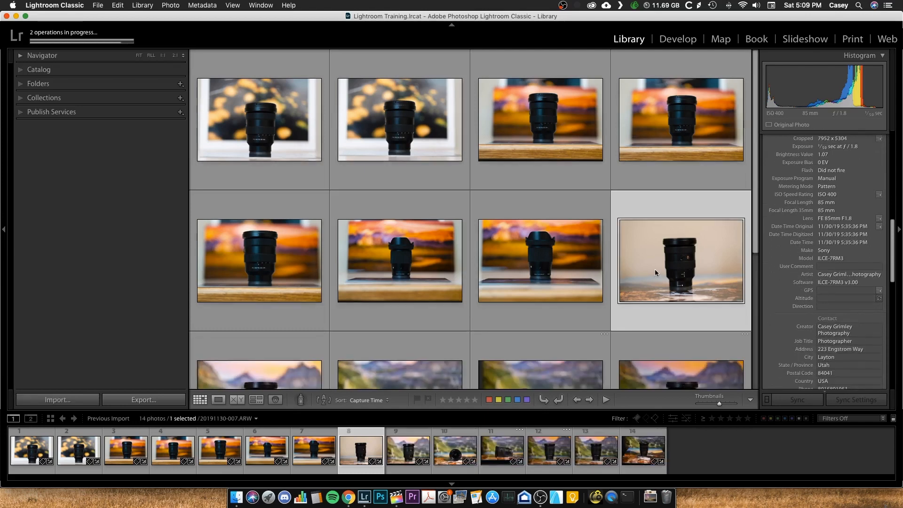